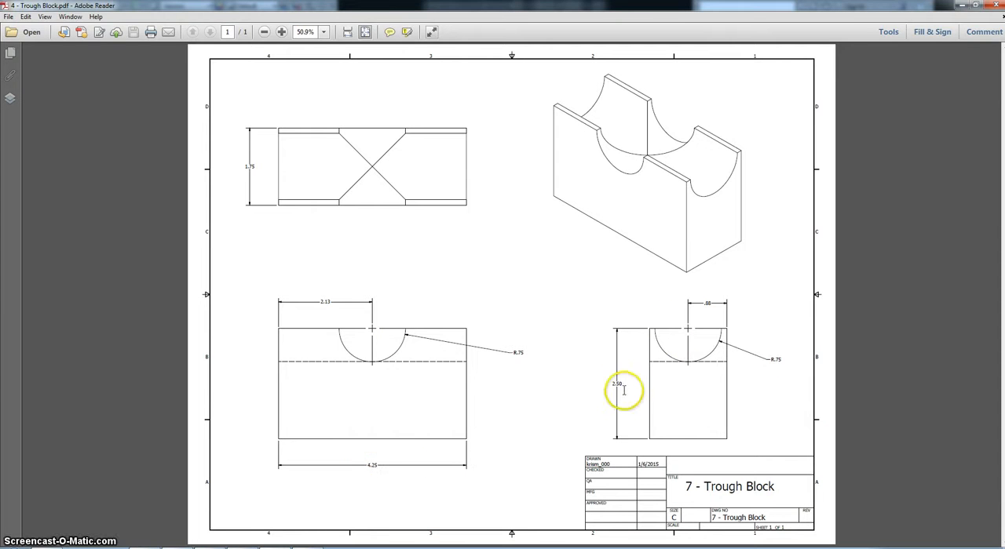
# Step: Switch to Autodesk Inventor and sketch a rectangle about 0.69 in wide on the front plane, with one corner at the origin
pyautogui.click(291, 548)
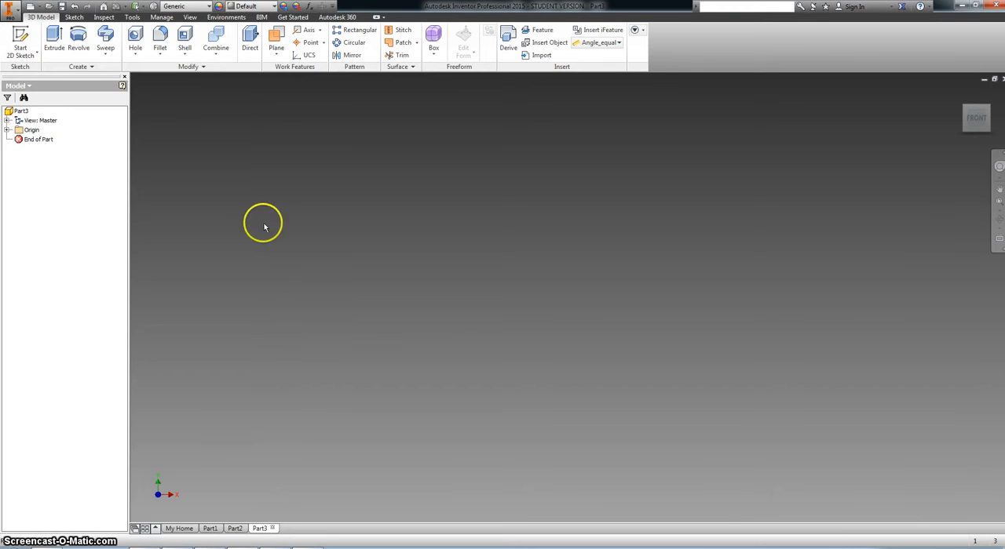
pyautogui.click(21, 38)
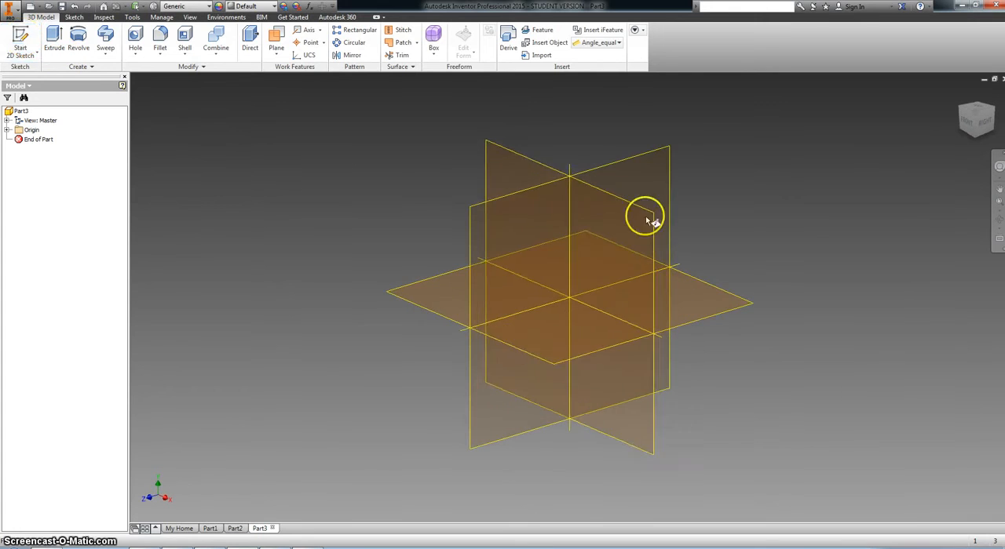
pyautogui.click(521, 177)
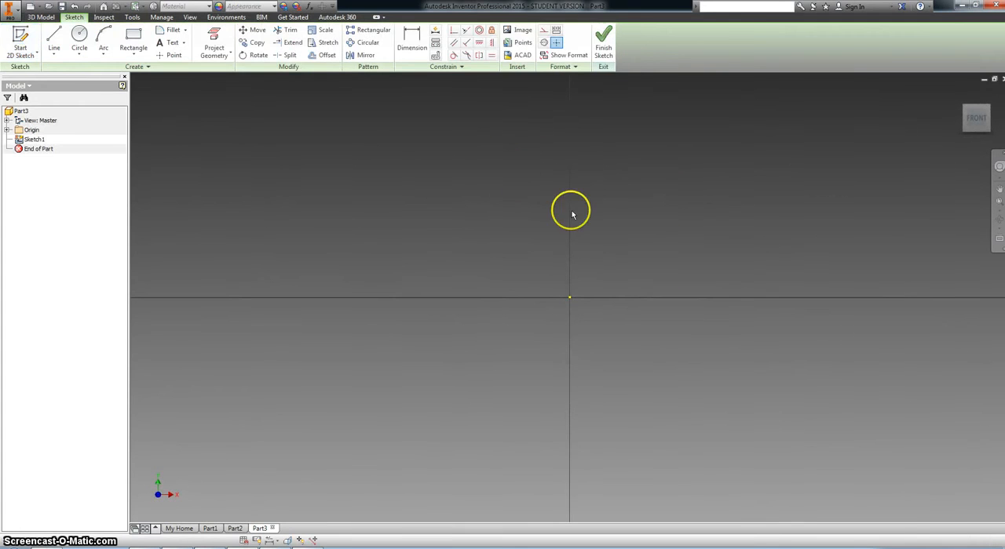
pyautogui.click(129, 39)
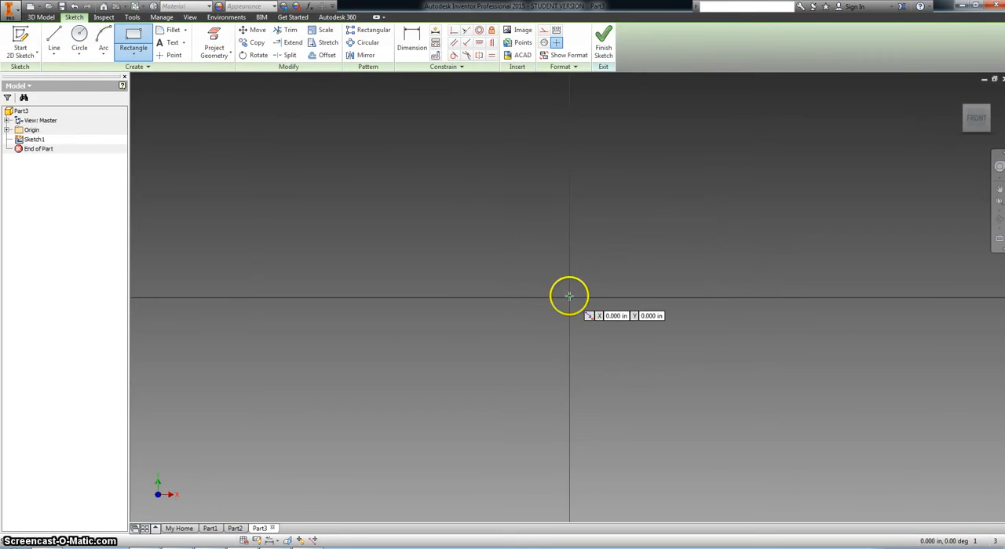
pyautogui.click(798, 164)
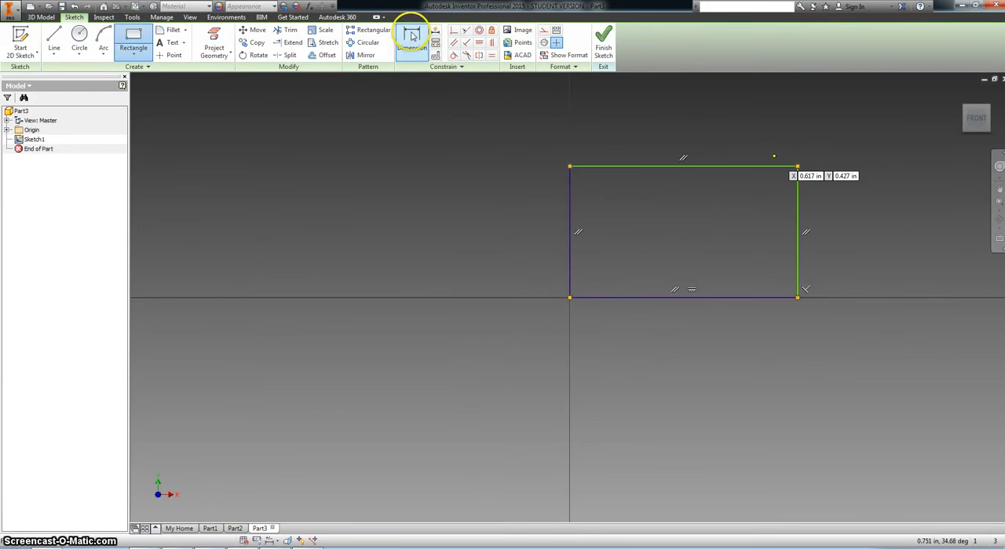
# Step: Dimension the rectangle 4.25 in wide and 2.5 in high
pyautogui.press('d')
pyautogui.click(666, 165)
pyautogui.click(674, 135)
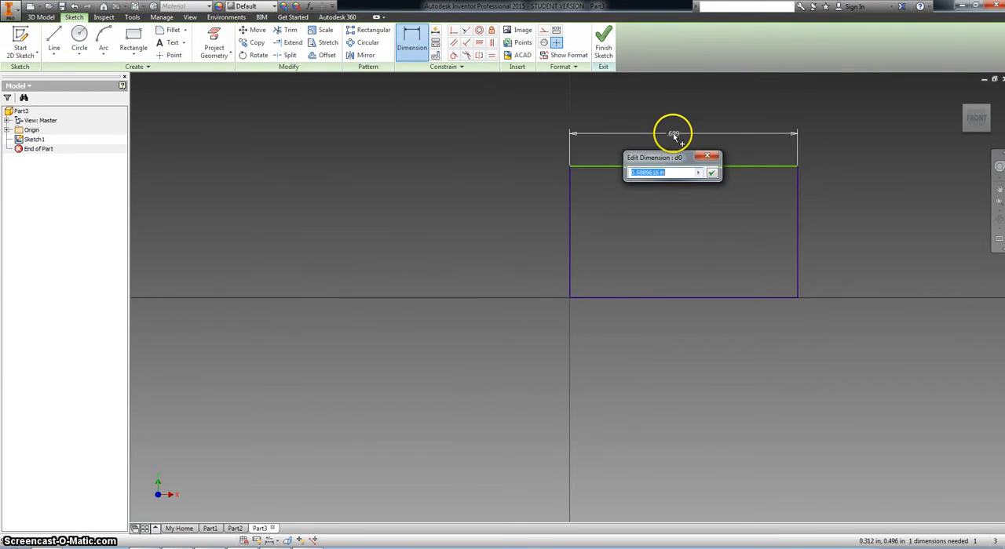
pyautogui.press('Return')
pyautogui.scroll(-3, 675, 142)
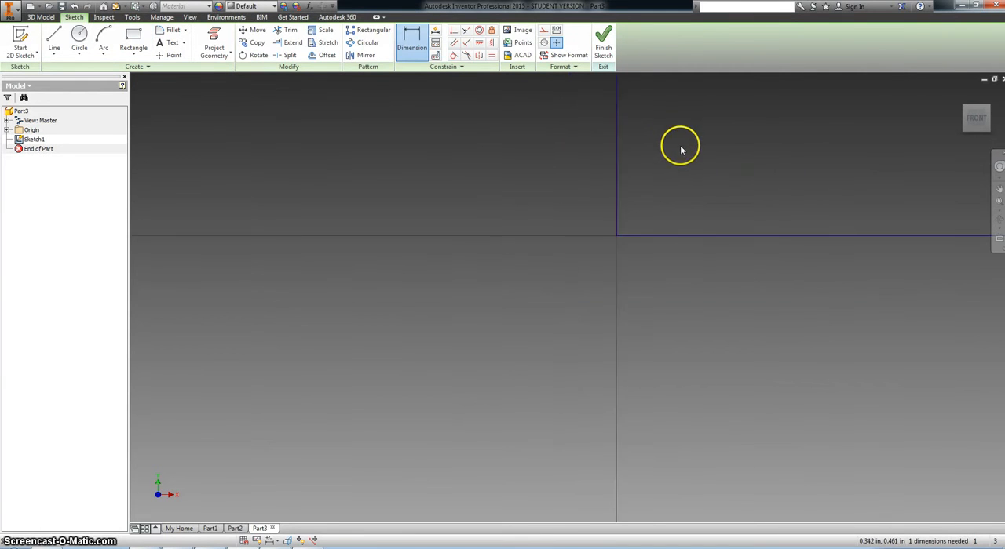
pyautogui.moveTo(545, 257); pyautogui.dragTo(537, 262, button='middle')
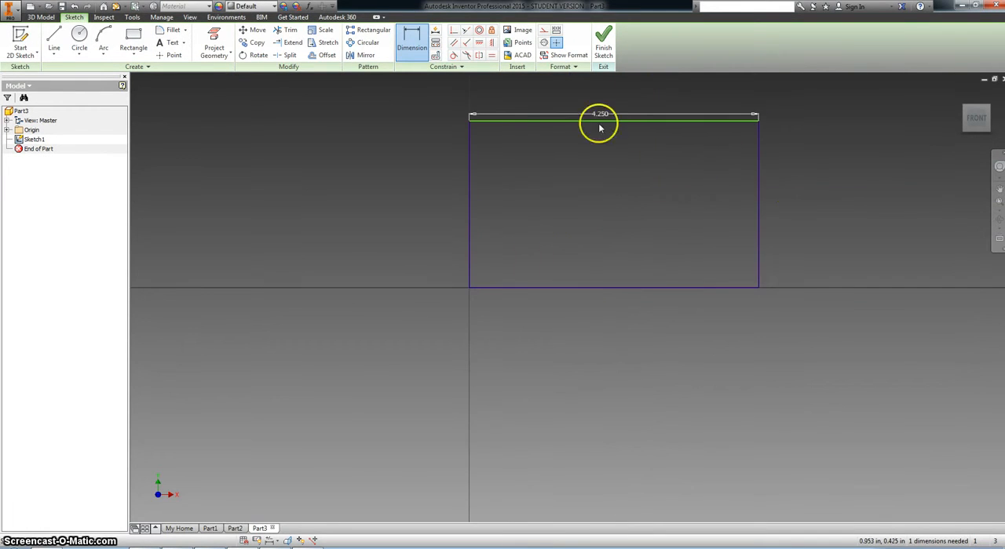
pyautogui.click(758, 196)
pyautogui.click(798, 202)
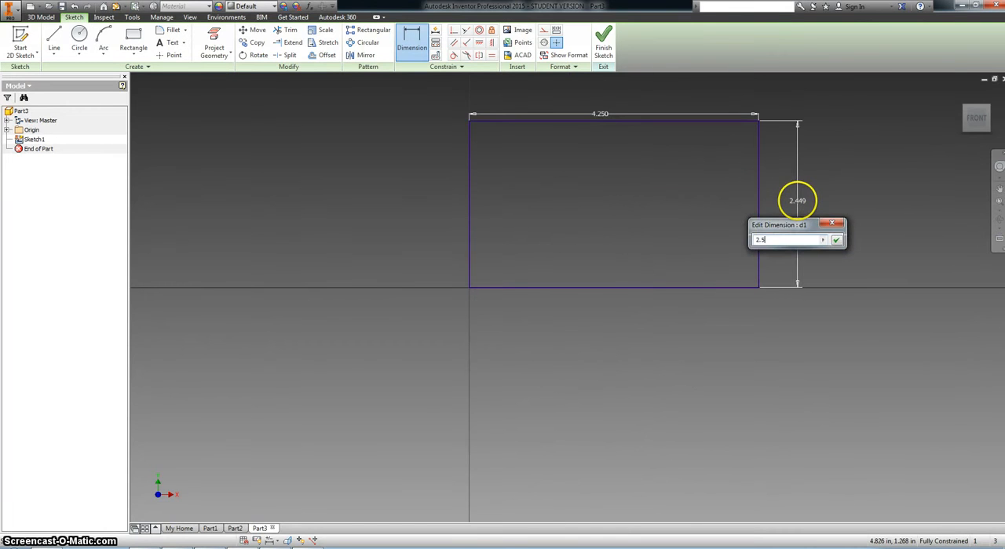
pyautogui.press('Return')
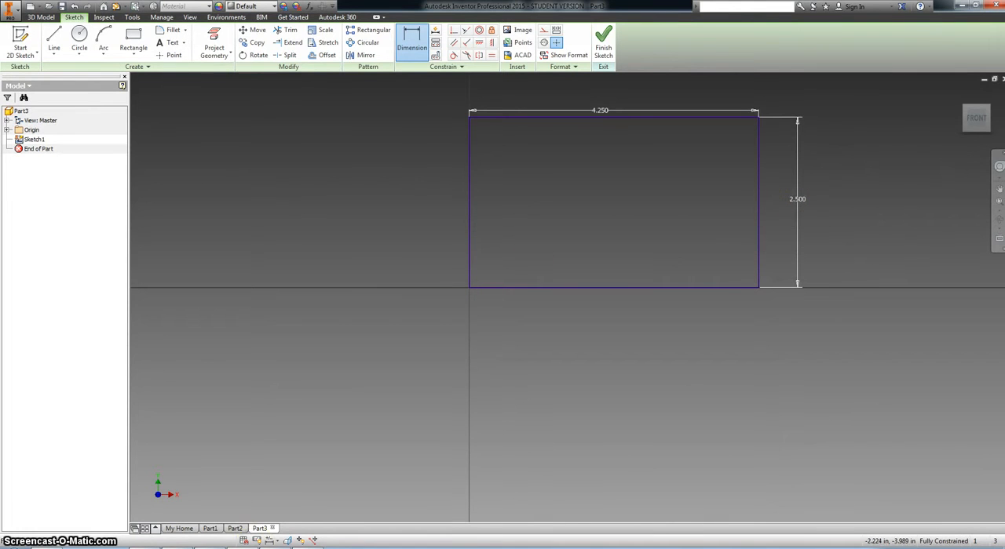
# Step: Check the block's depth in the Trough Block drawing, finish the sketch and extrude the rectangle 1.75 in
pyautogui.click(245, 548)
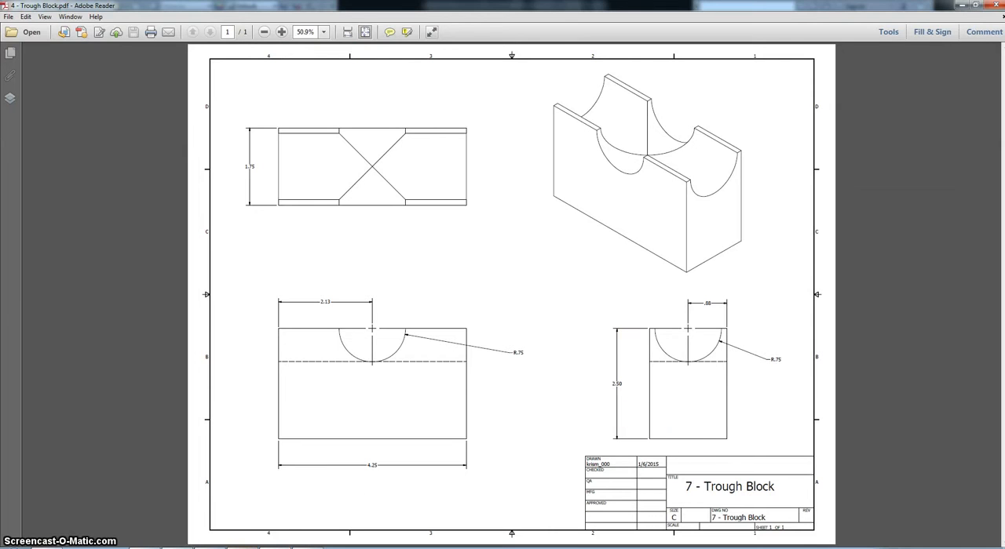
pyautogui.click(245, 548)
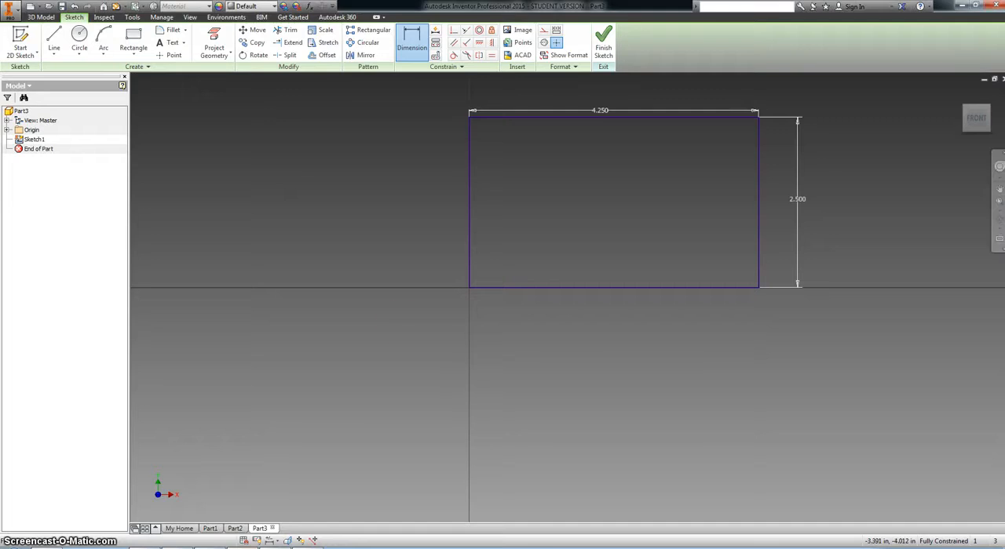
pyautogui.click(603, 41)
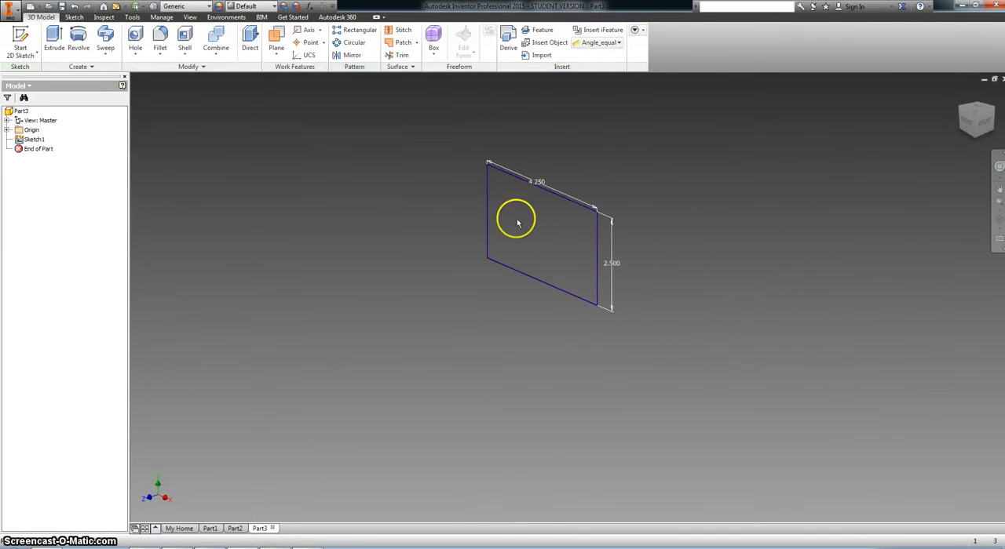
pyautogui.click(54, 40)
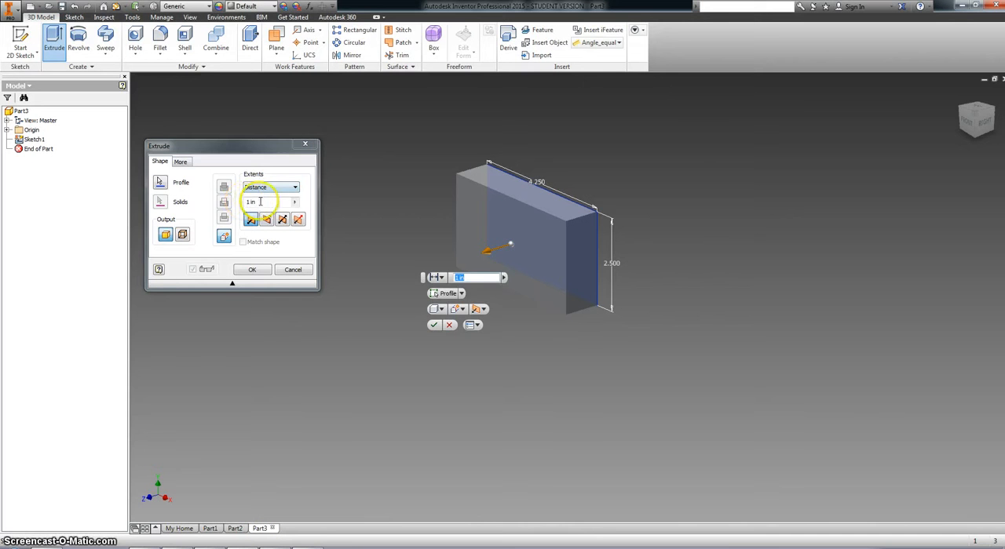
pyautogui.doubleClick(250, 203)
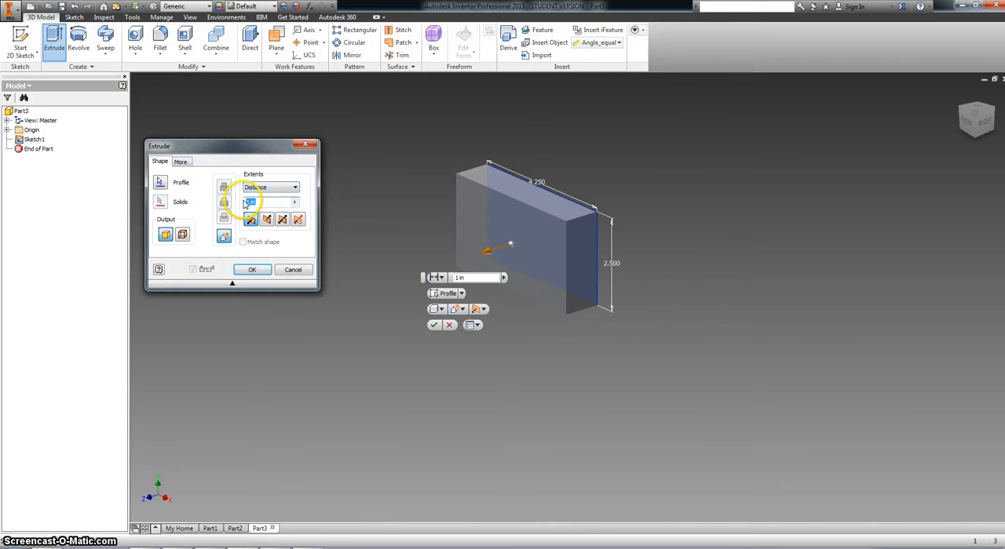
pyautogui.press('Return')
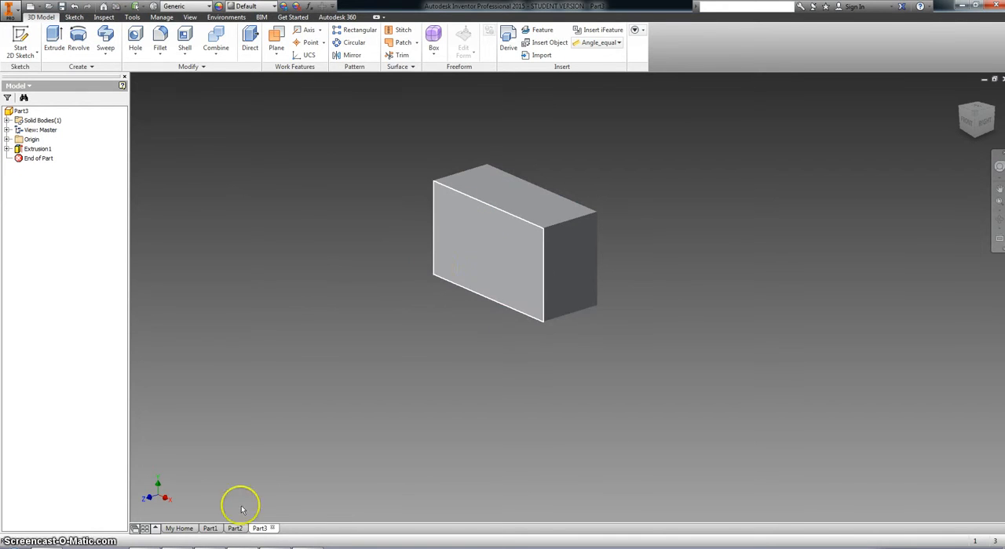
# Step: Consult the trough cuts in the Trough Block drawing and start a new sketch on the block's right end face
pyautogui.moveTo(273, 547)
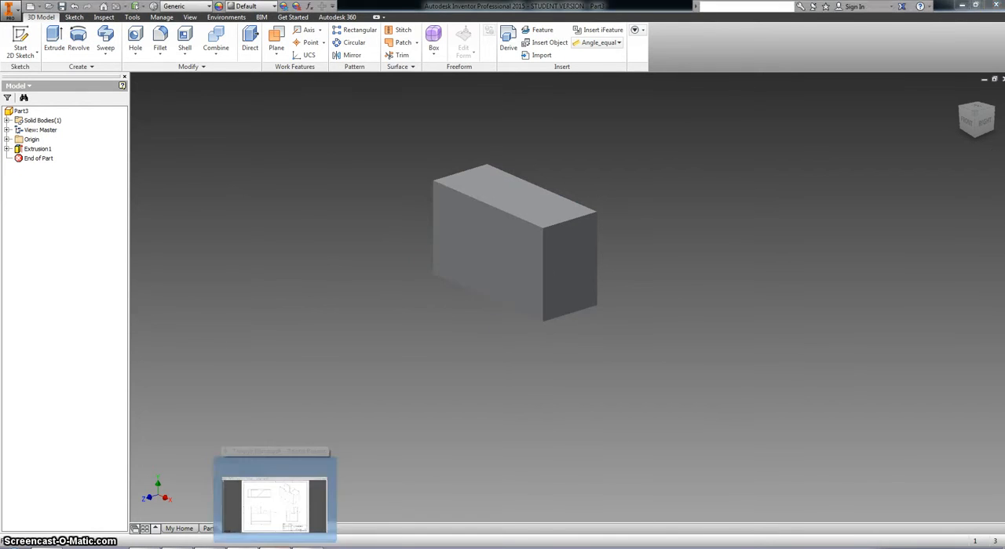
pyautogui.click(260, 517)
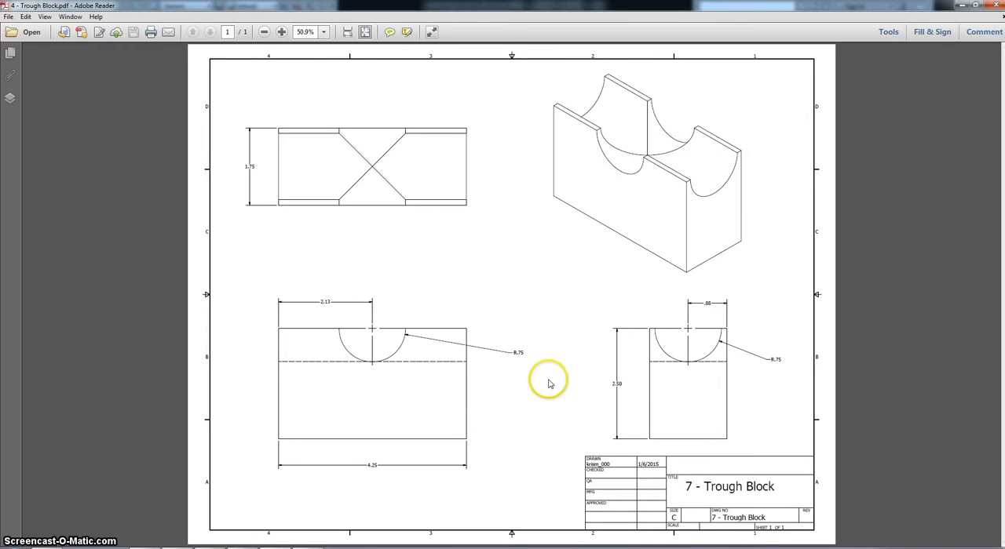
pyautogui.moveTo(275, 547)
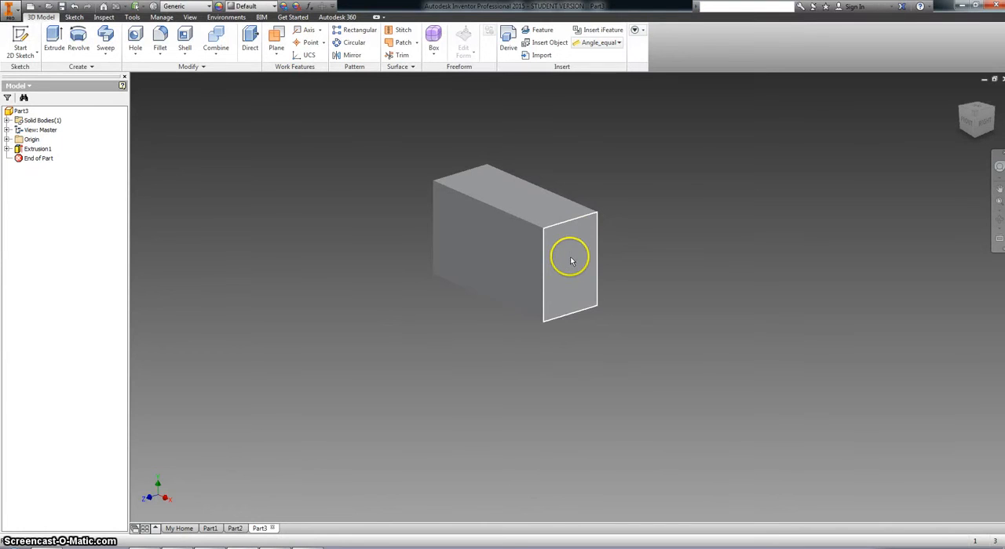
pyautogui.click(570, 261)
pyautogui.rightClick(571, 262)
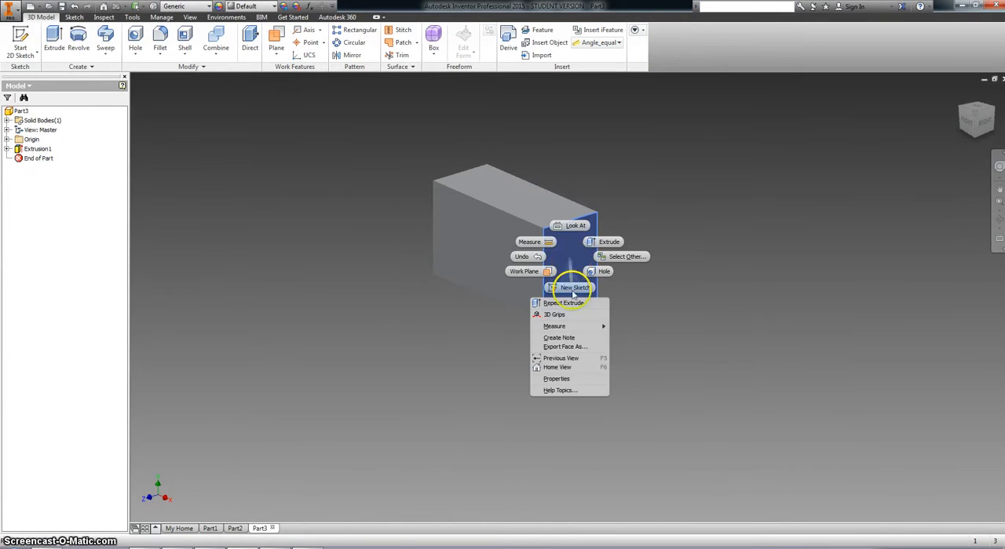
pyautogui.click(571, 290)
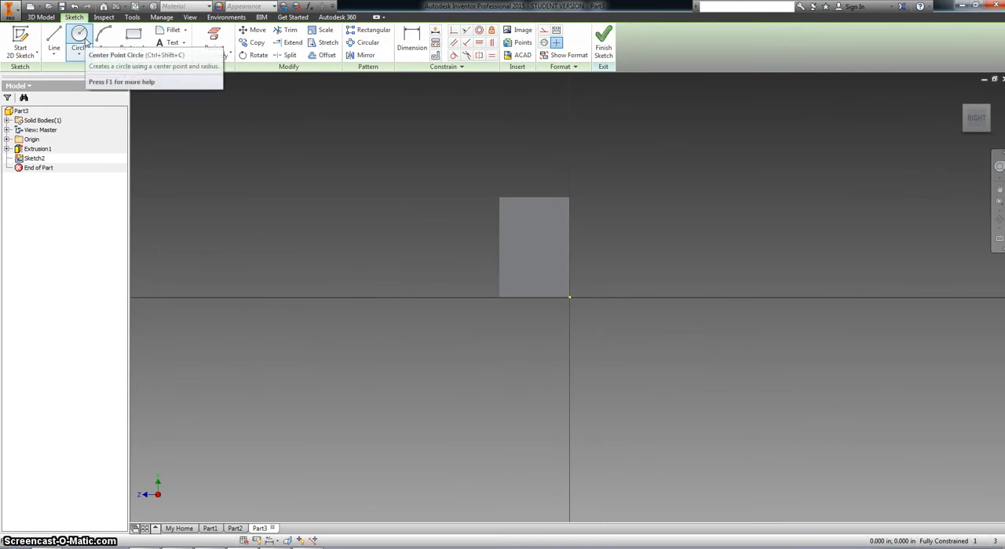
pyautogui.click(81, 39)
pyautogui.rightClick(337, 157)
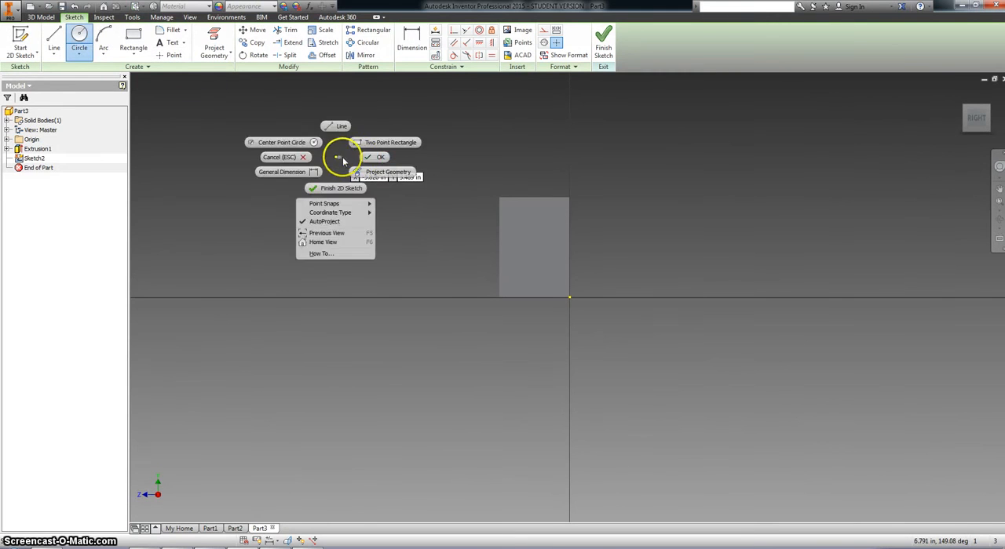
pyautogui.click(288, 157)
# Step: Project the end face's outline and draw a circle about 0.62 in in diameter centred on the midpoint of its top edge
pyautogui.click(199, 32)
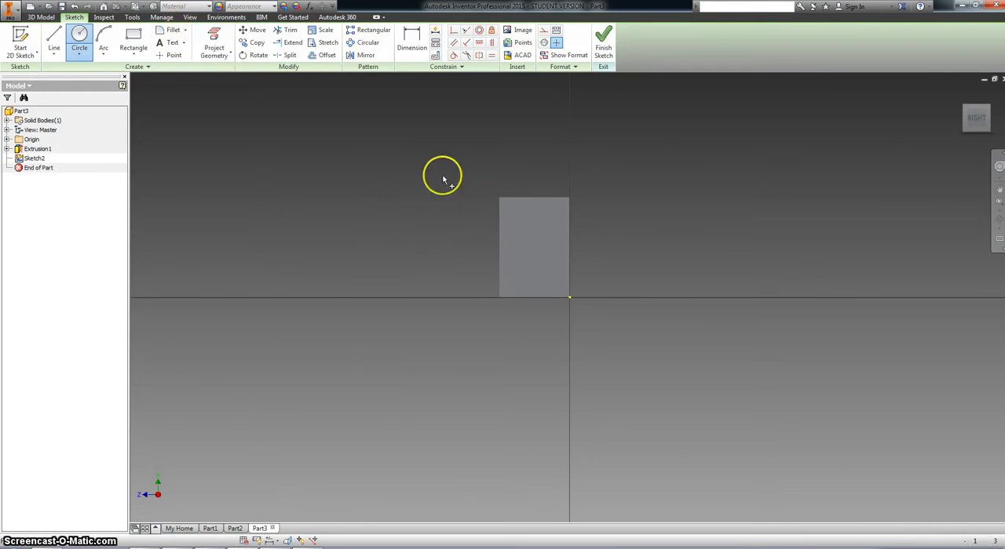
pyautogui.click(523, 235)
pyautogui.click(80, 39)
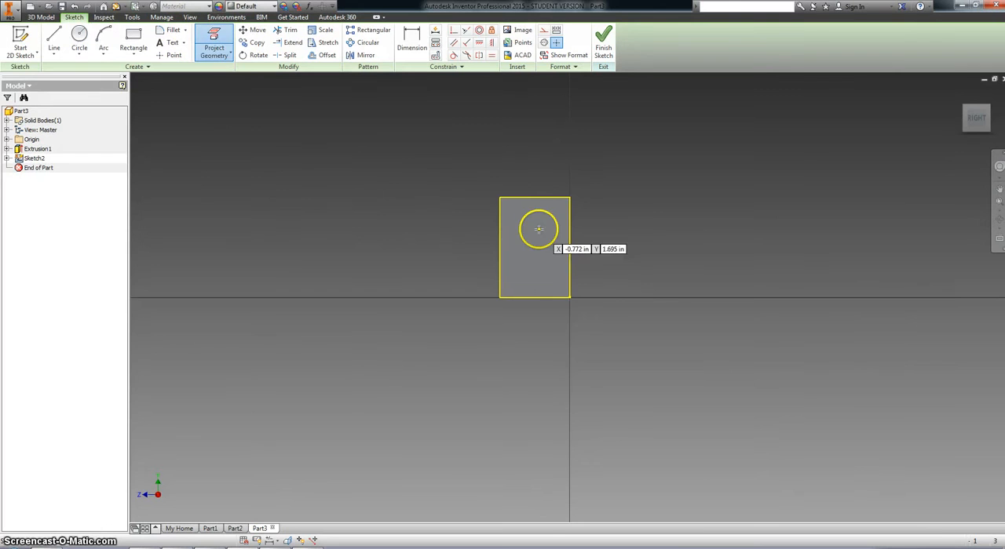
pyautogui.scroll(5, 533, 213)
pyautogui.scroll(-5, 534, 212)
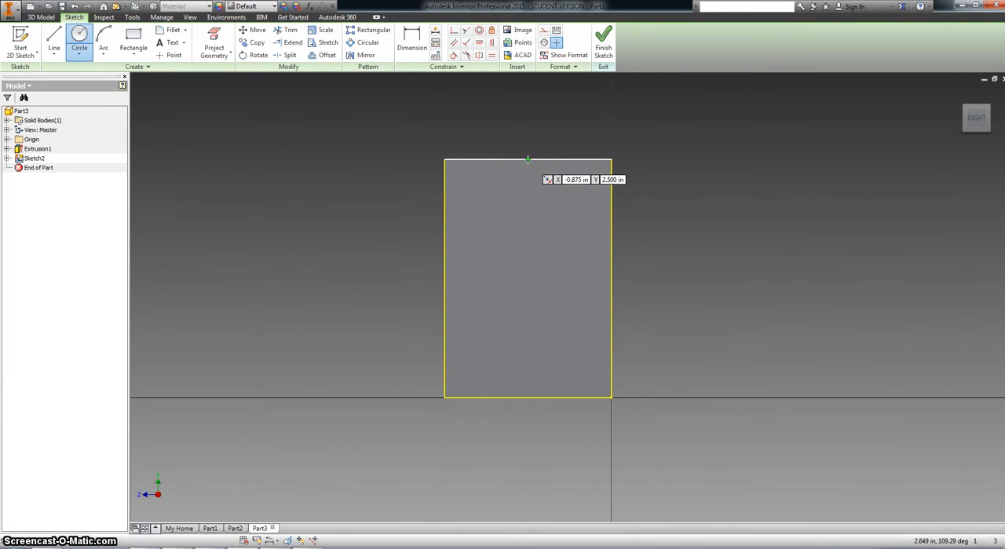
pyautogui.click(528, 161)
pyautogui.click(528, 130)
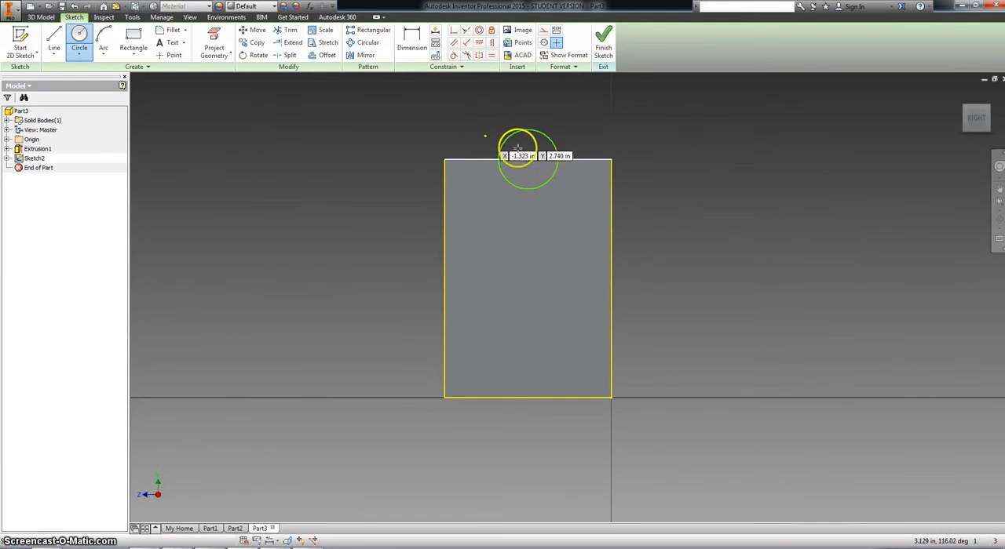
pyautogui.rightClick(416, 132)
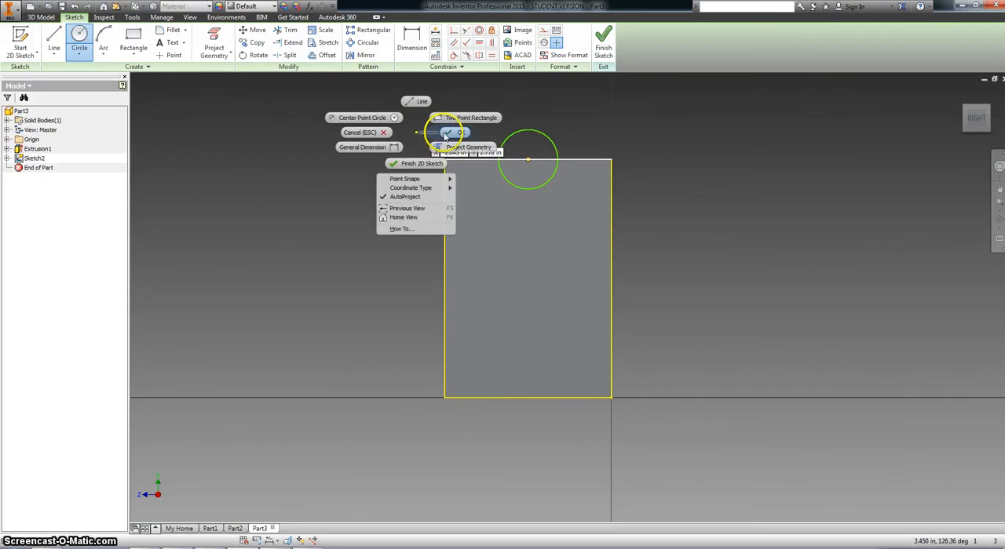
pyautogui.click(443, 133)
# Step: Set the circle's diameter to 1.5 in
pyautogui.hotkey('alt', 'Tab')
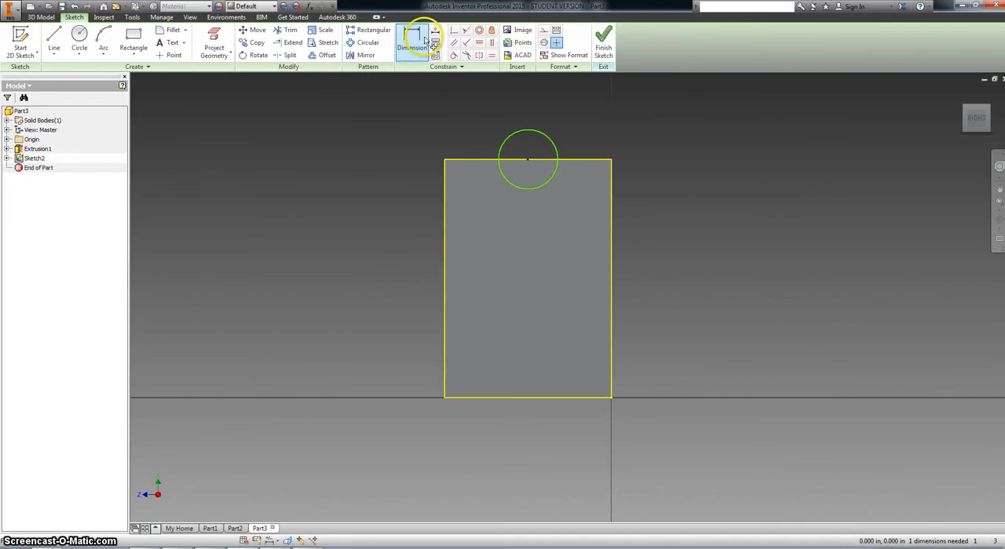
pyautogui.click(411, 39)
pyautogui.click(547, 139)
pyautogui.click(583, 126)
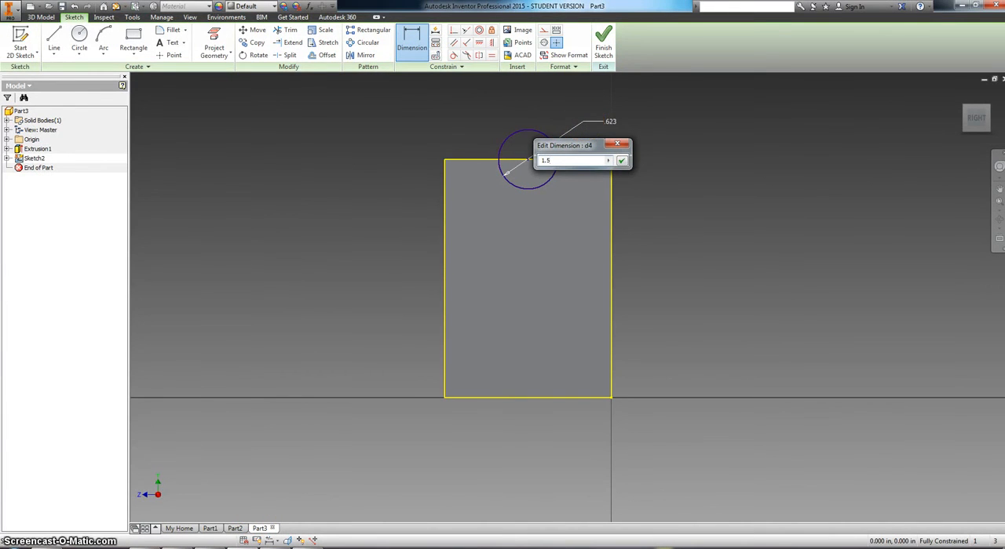
pyautogui.press('Return')
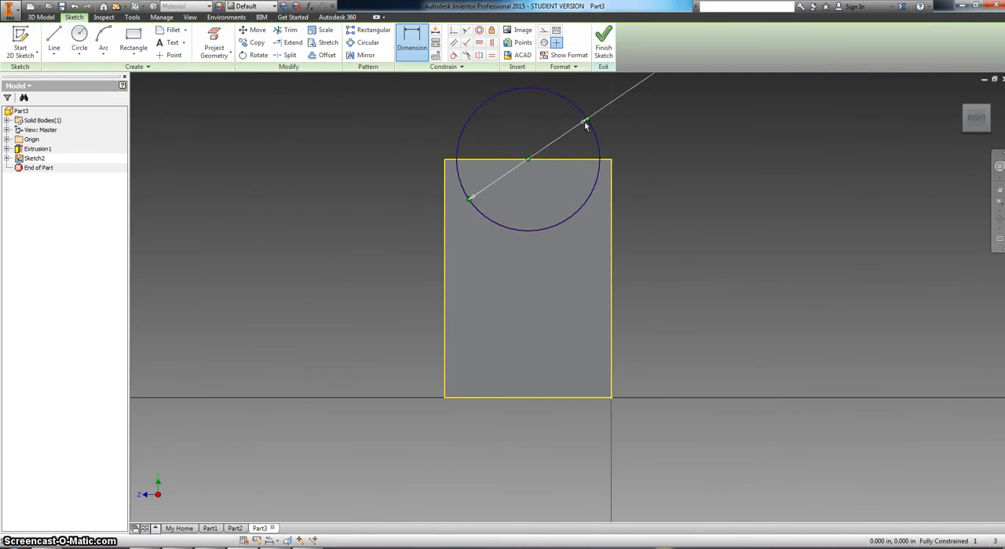
pyautogui.moveTo(331, 132); pyautogui.dragTo(333, 172, button='middle')
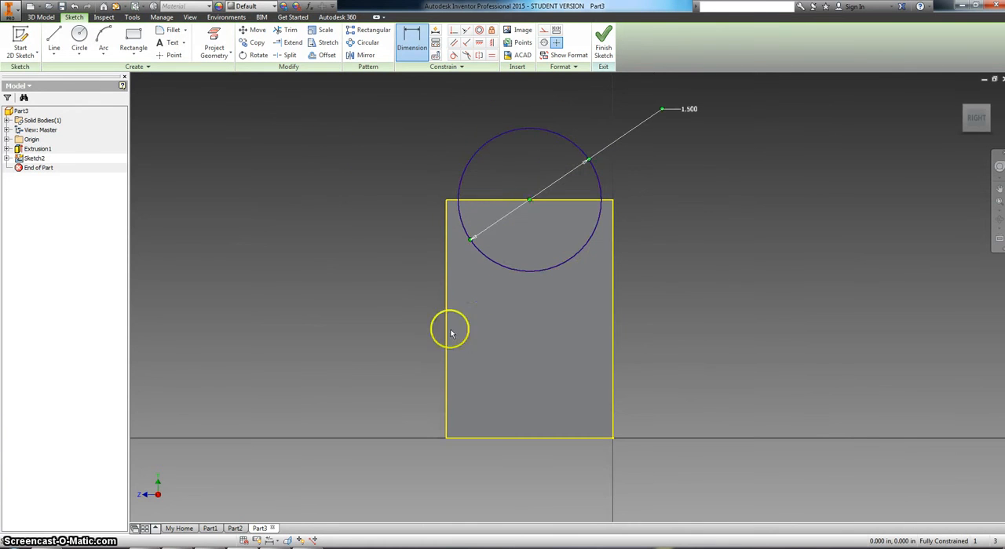
# Step: Finish the end-face sketch and extrude the full circle as a cut 4.25 in into the block along its length
pyautogui.rightClick(343, 289)
pyautogui.click(363, 315)
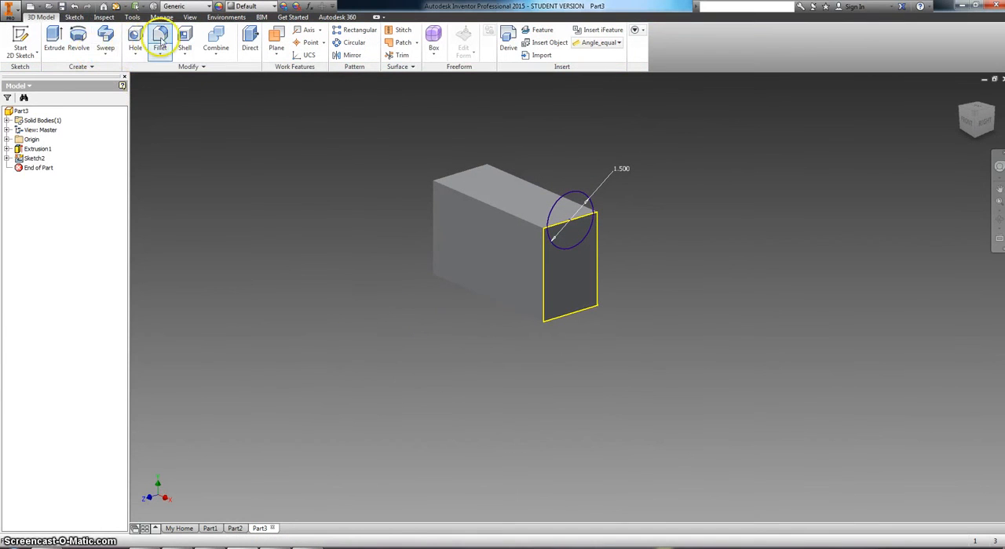
pyautogui.click(61, 38)
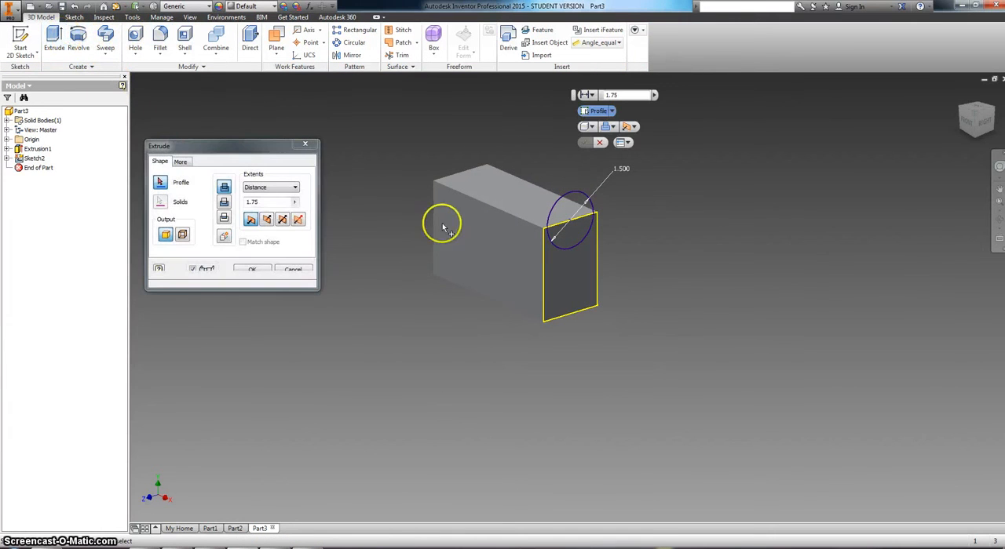
pyautogui.click(562, 211)
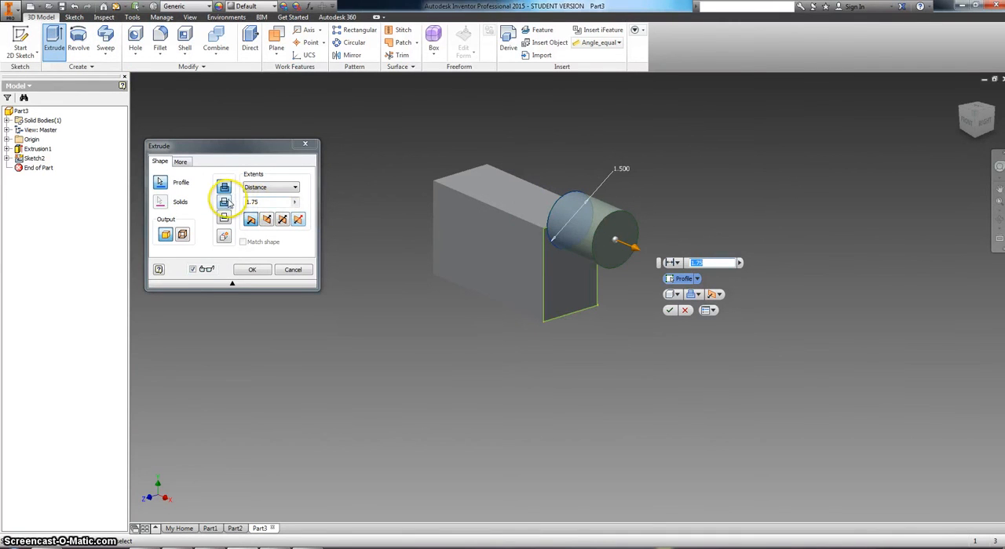
pyautogui.click(559, 220)
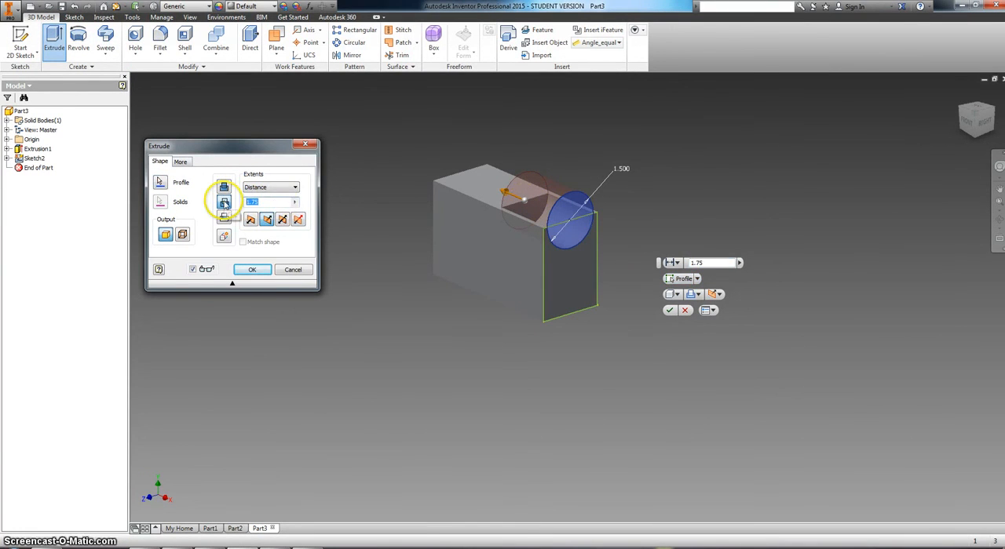
pyautogui.write('2')
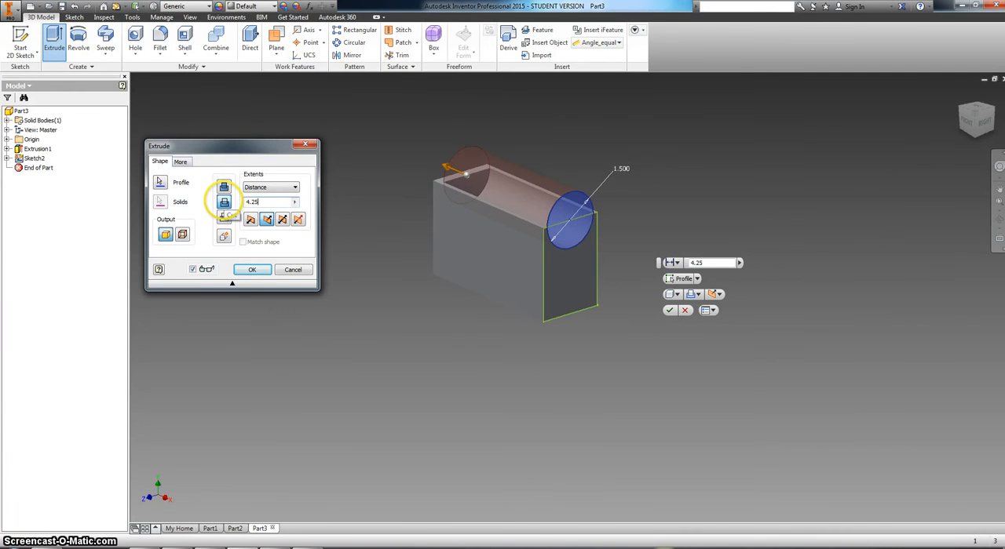
pyautogui.click(259, 273)
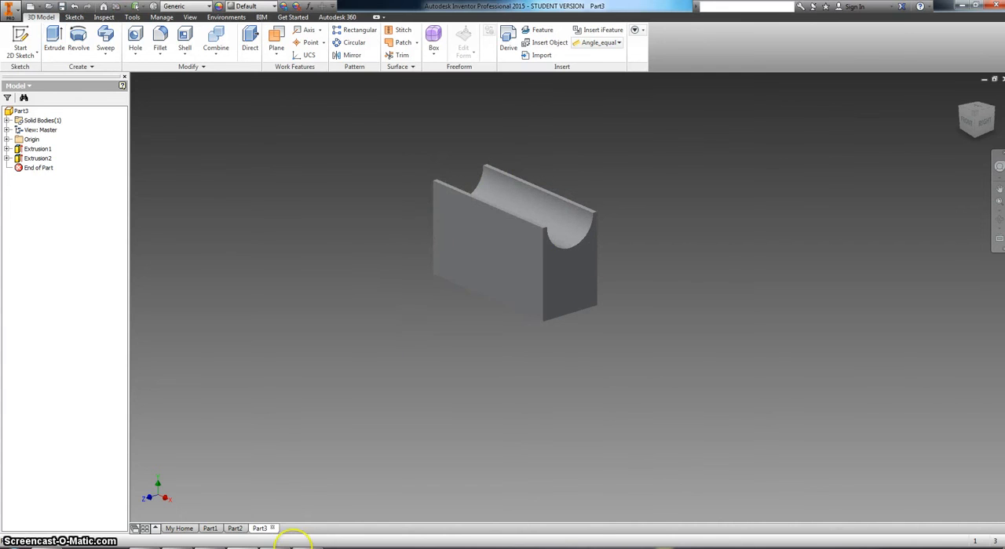
# Step: Consult the crossing trough in the Trough Block drawing and start a new sketch on the block's front face
pyautogui.hotkey('alt', 'Tab')
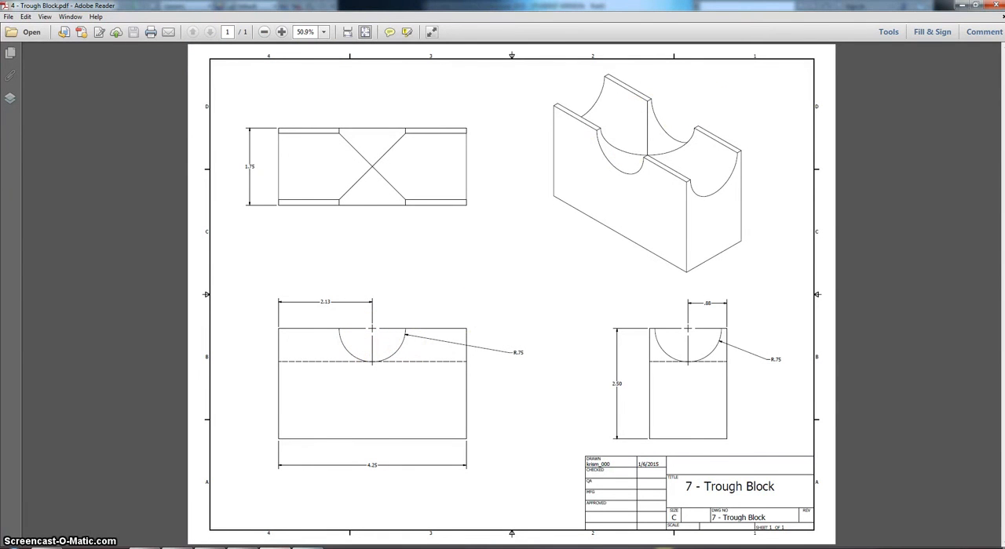
pyautogui.hotkey('alt', 'Tab')
pyautogui.rightClick(474, 235)
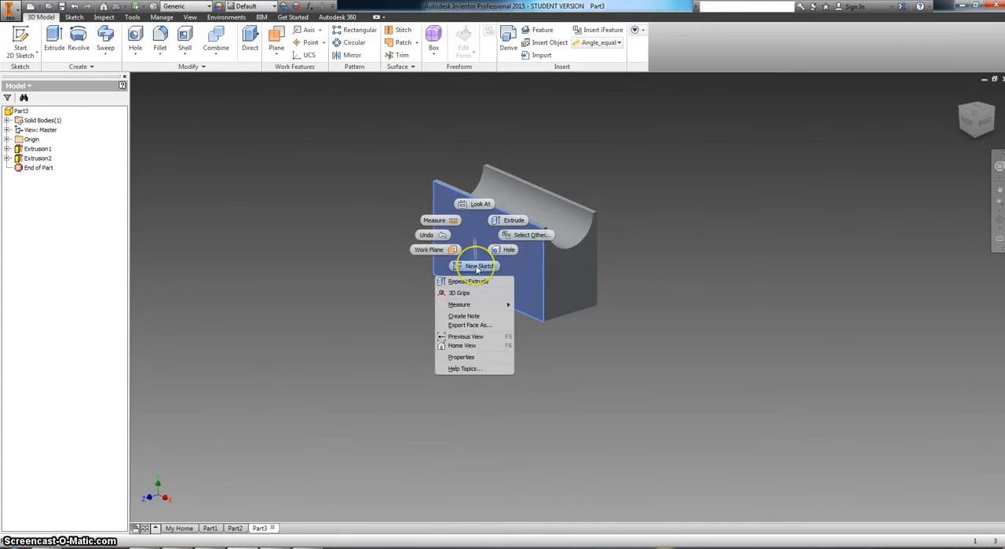
pyautogui.click(476, 267)
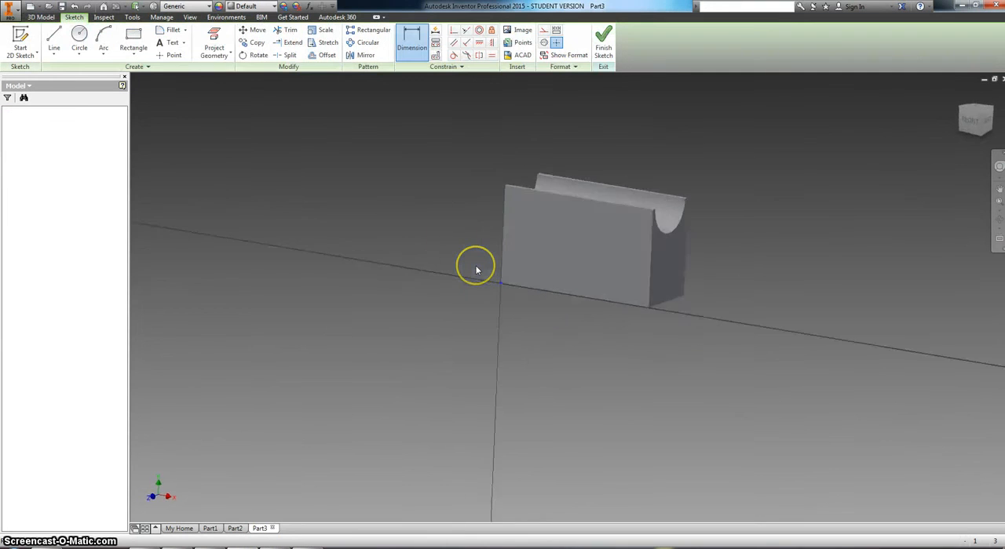
# Step: Project the front face's outline and draw a circle about 2.2 in in diameter centred on the midpoint of its top edge
pyautogui.click(213, 36)
pyautogui.click(601, 227)
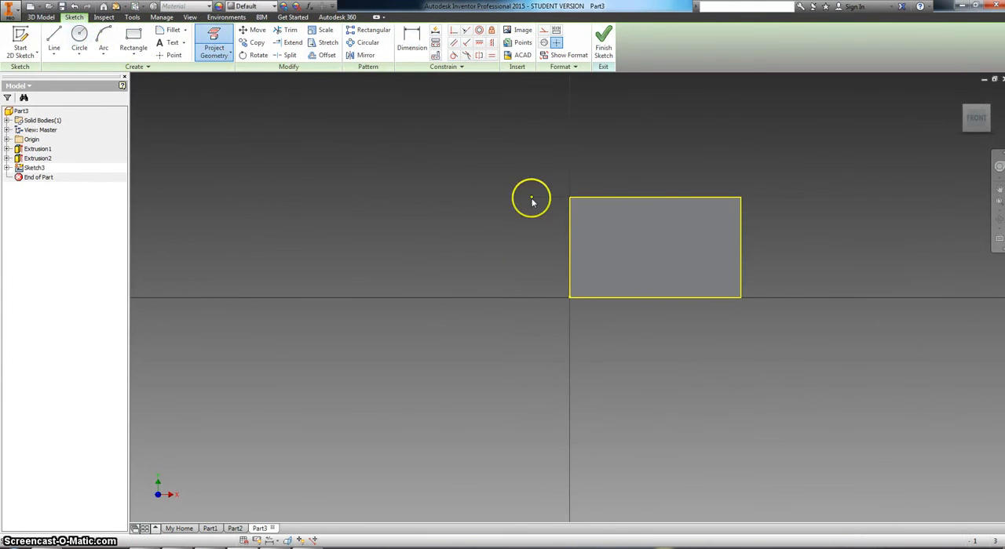
pyautogui.press('c')
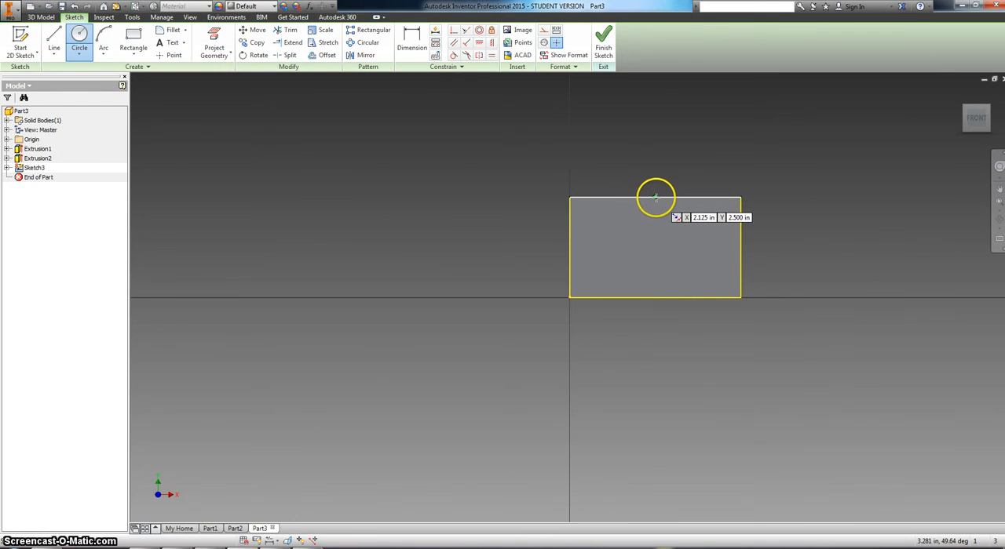
pyautogui.click(656, 197)
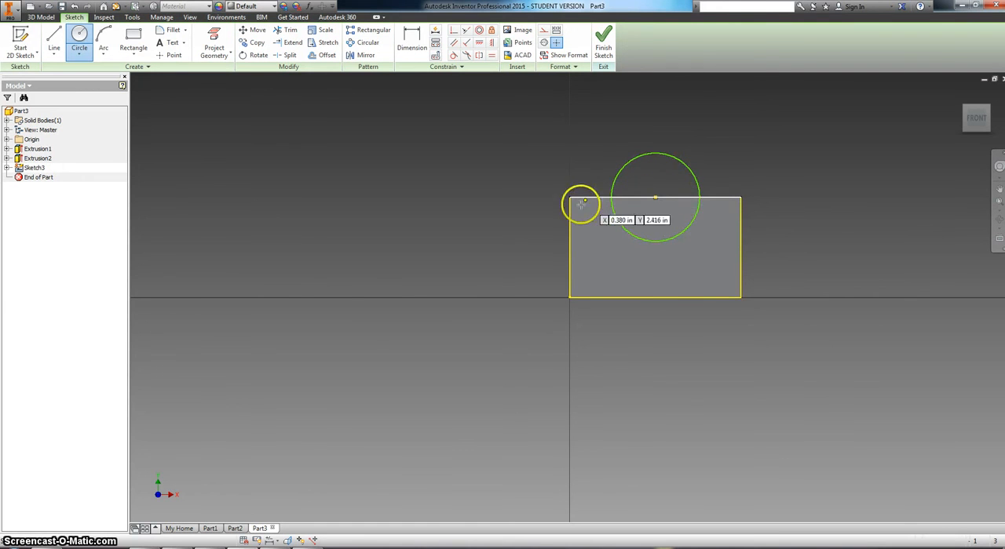
pyautogui.rightClick(597, 156)
pyautogui.click(594, 157)
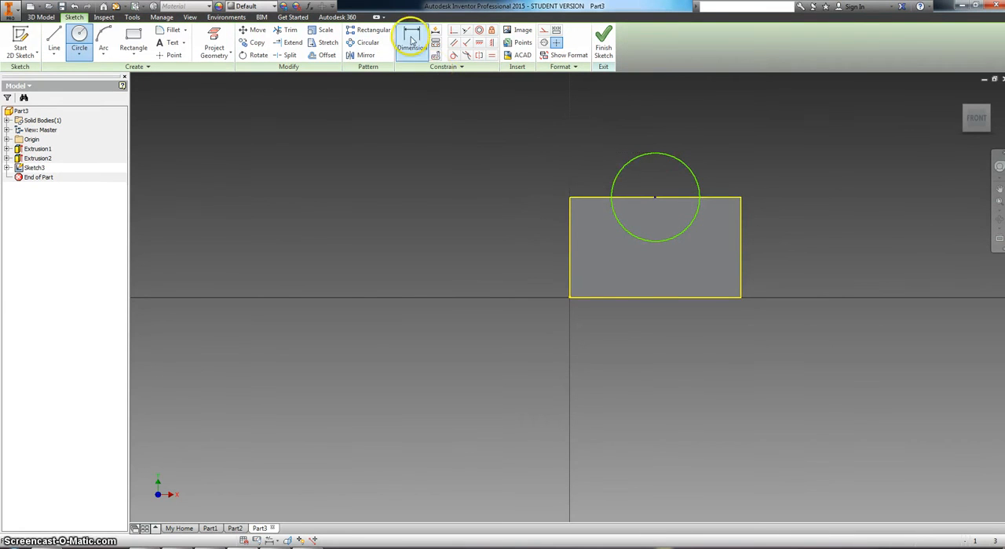
# Step: Set the front-face circle's diameter to 1.5 in
pyautogui.click(411, 39)
pyautogui.click(628, 165)
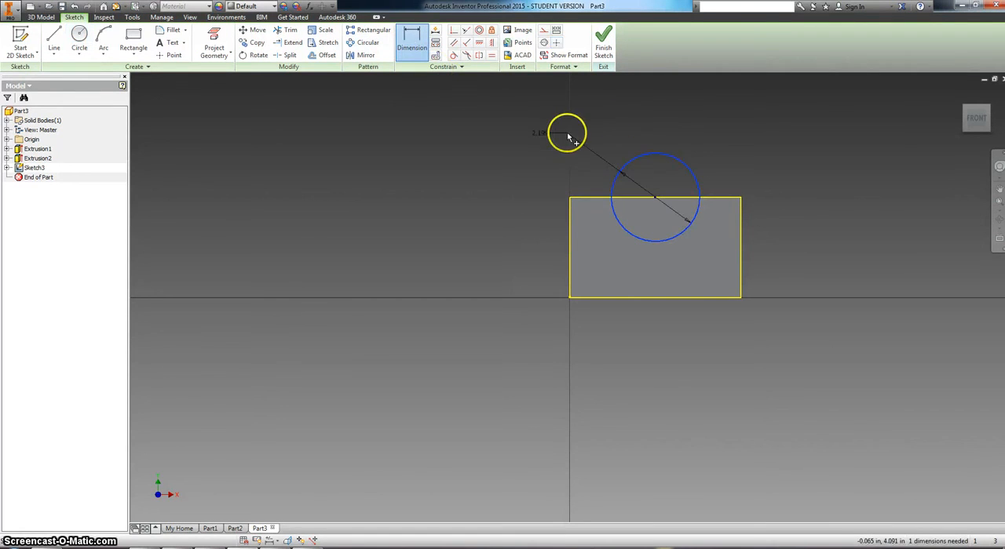
pyautogui.click(570, 138)
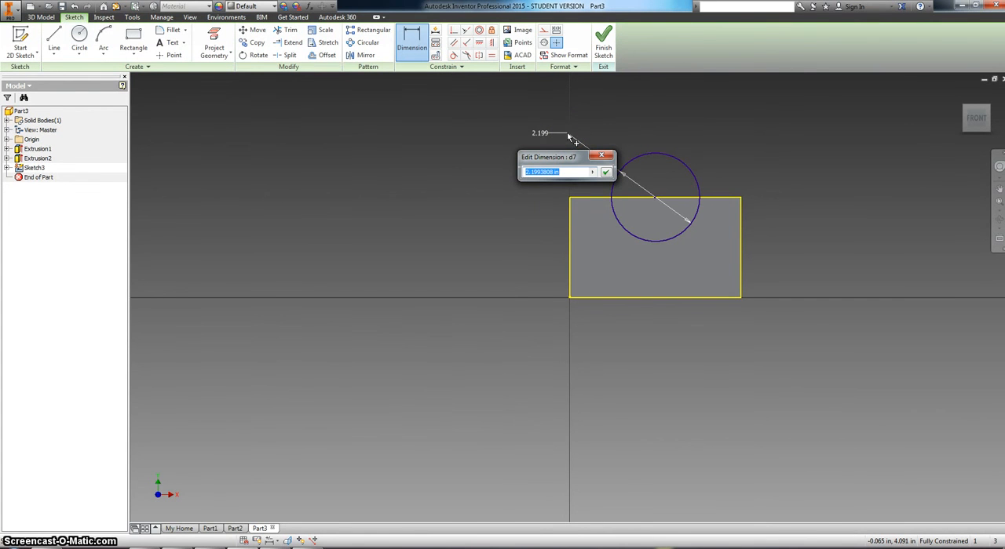
pyautogui.write('1')
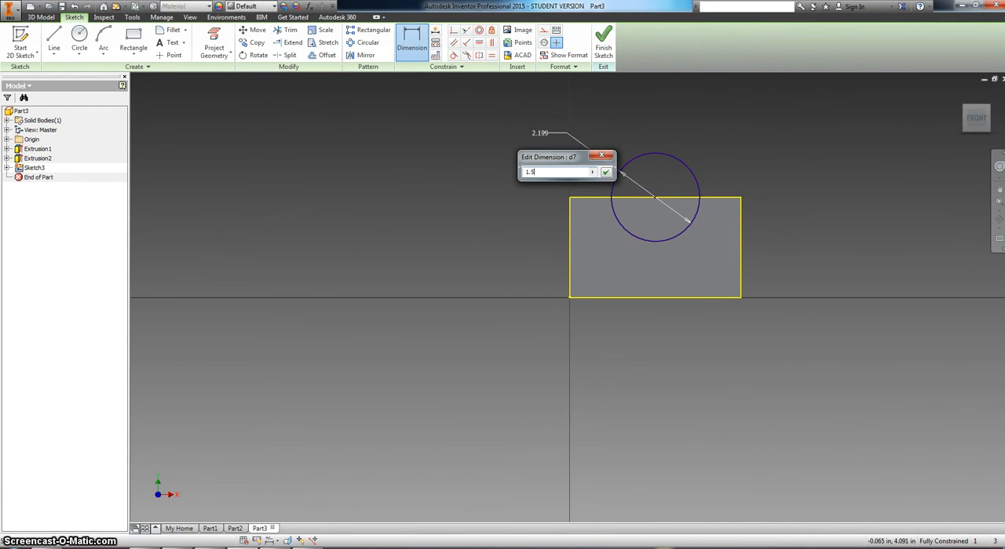
pyautogui.write('.5')
pyautogui.press('Return')
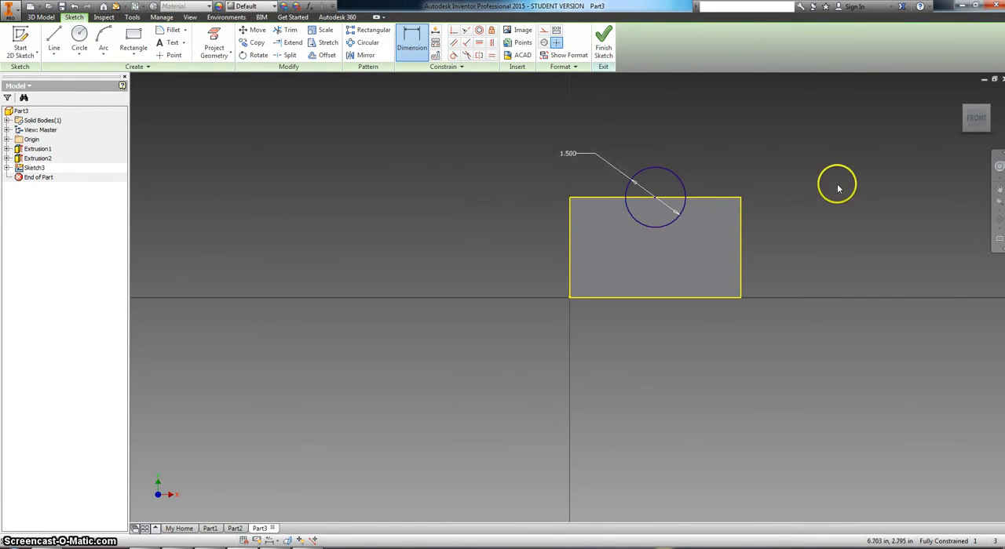
# Step: Finish the front-face sketch and extrude the circle as a cut 1.75 in through the block, checking the depth against the drawing
pyautogui.rightClick(838, 188)
pyautogui.click(823, 212)
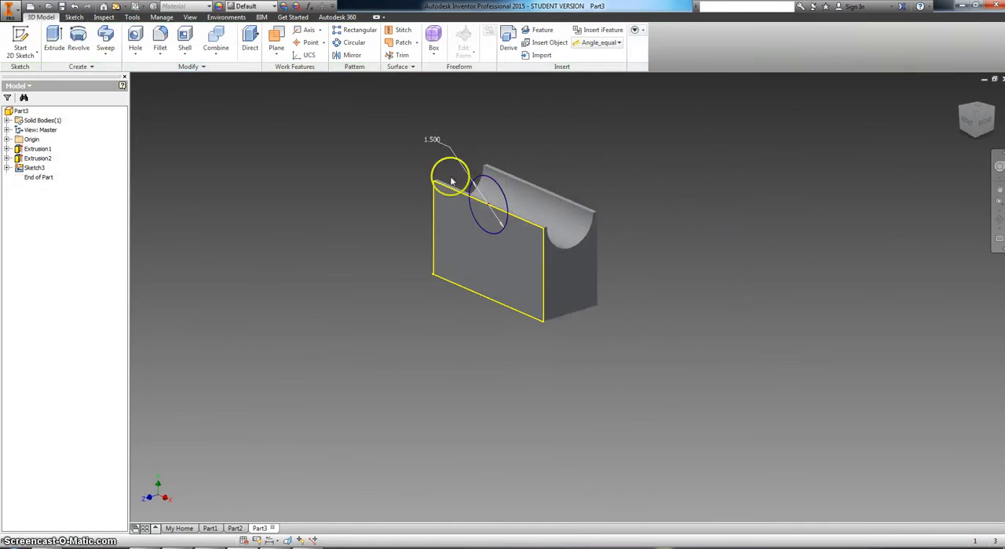
pyautogui.click(54, 39)
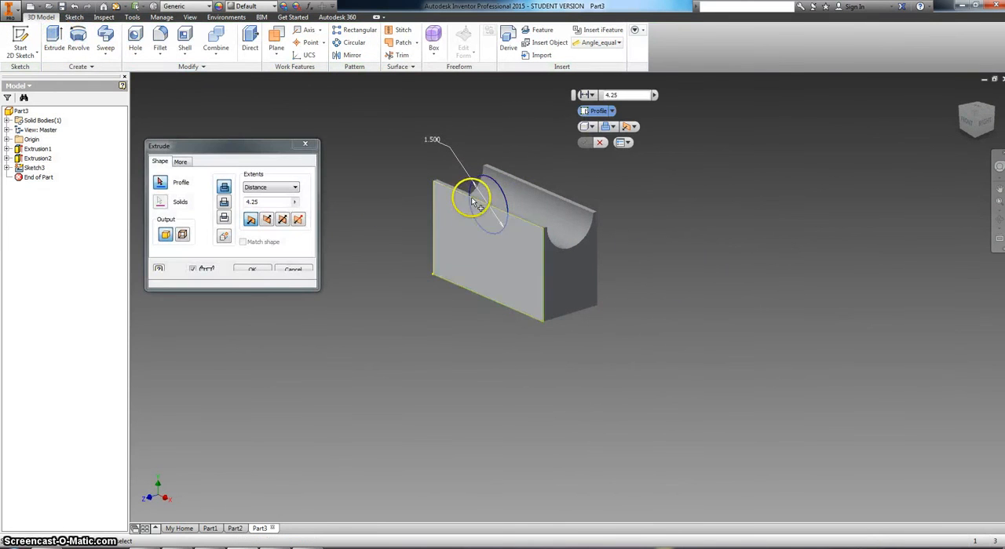
pyautogui.click(492, 182)
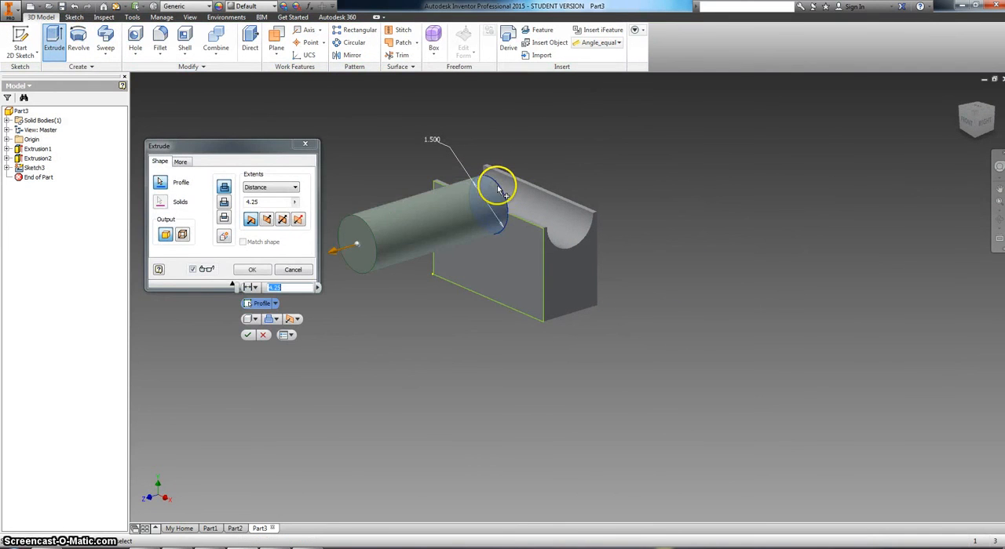
pyautogui.click(266, 218)
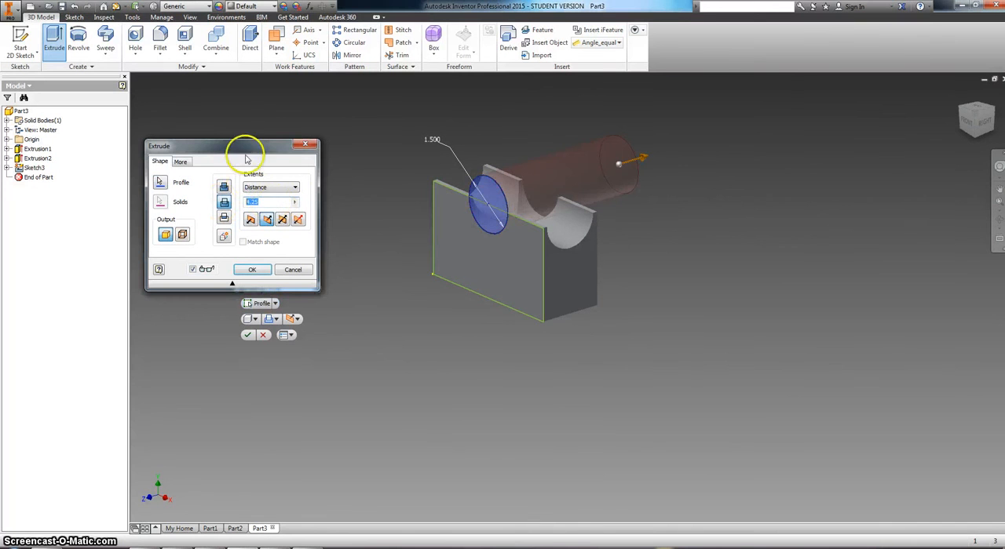
pyautogui.moveTo(244, 144); pyautogui.dragTo(259, 131)
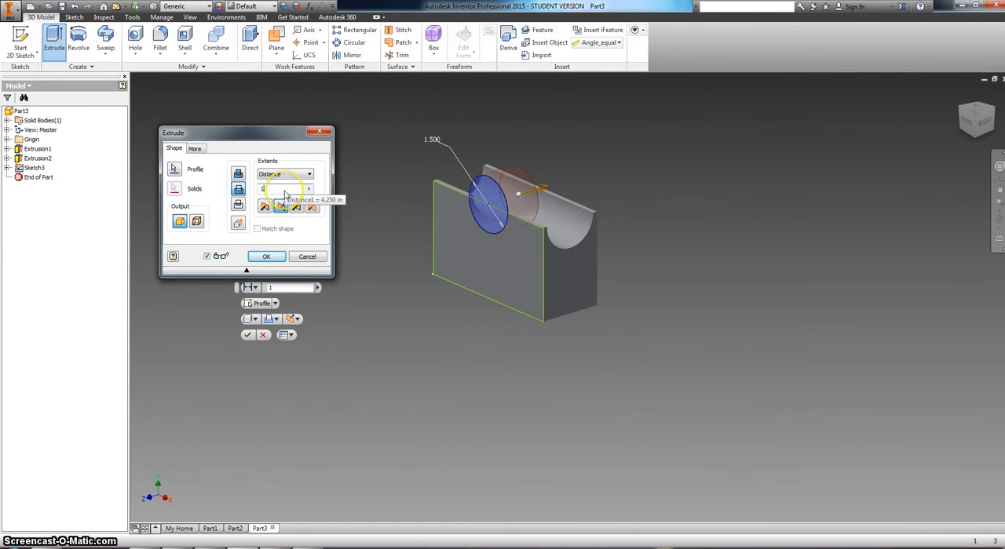
pyautogui.write('.75')
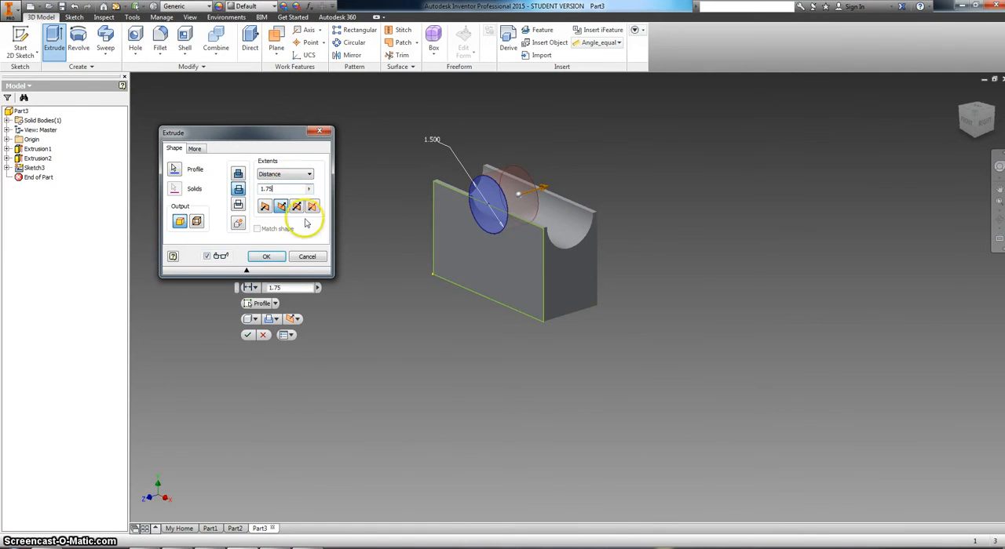
pyautogui.click(275, 547)
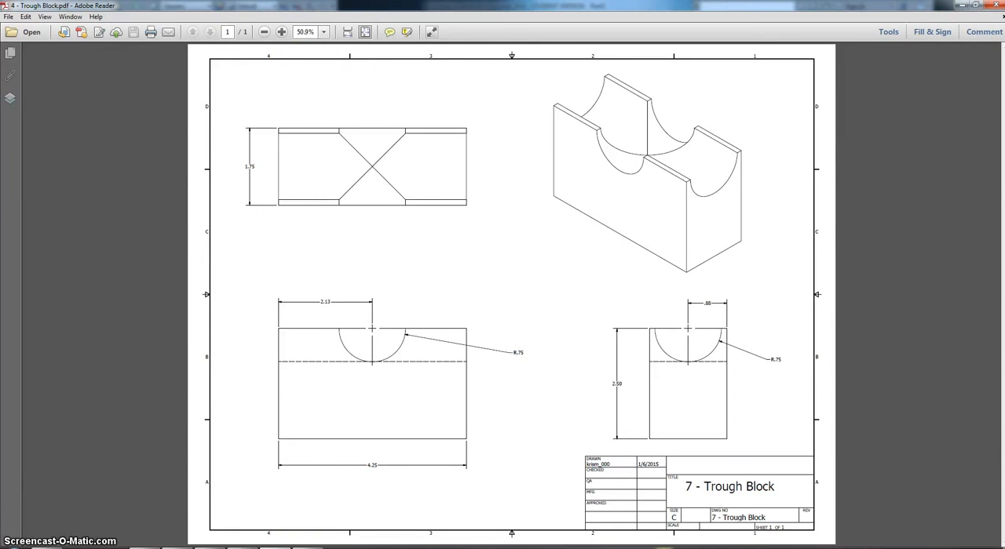
pyautogui.hotkey('alt', 'Tab')
pyautogui.click(262, 253)
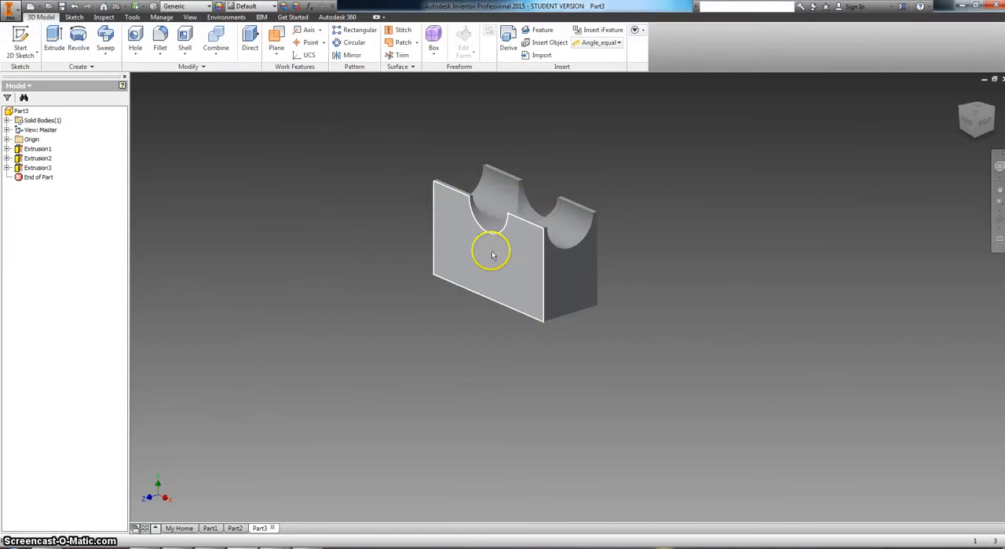
pyautogui.click(998, 219)
pyautogui.moveTo(547, 269); pyautogui.dragTo(607, 338)
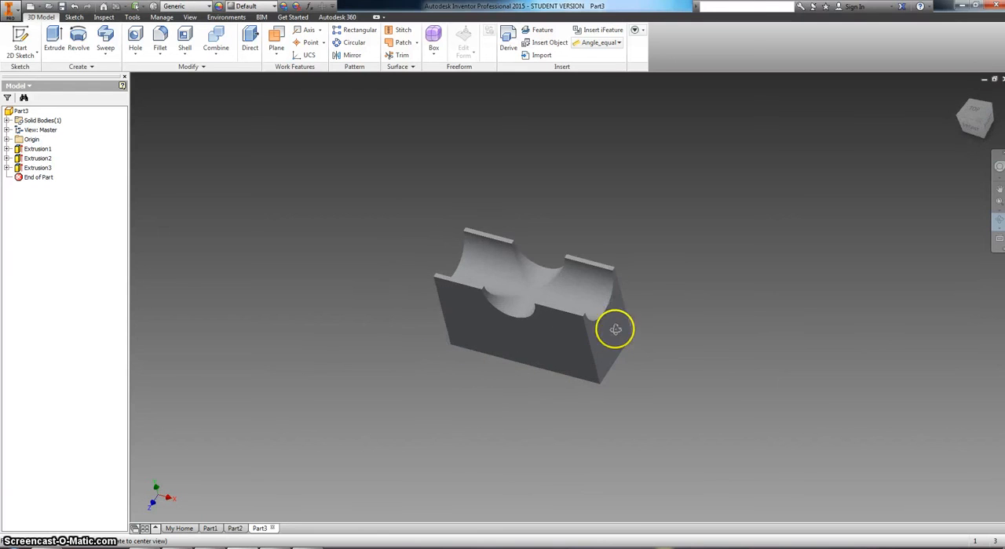
pyautogui.moveTo(557, 293)
pyautogui.mouseDown()
pyautogui.moveTo(573, 300)
pyautogui.moveTo(564, 254)
pyautogui.moveTo(548, 283)
pyautogui.mouseUp()
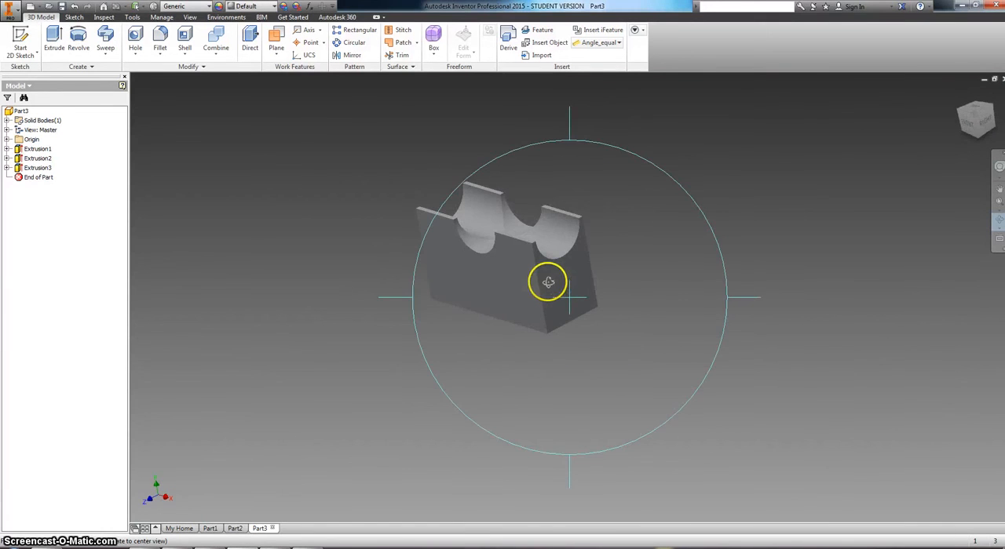